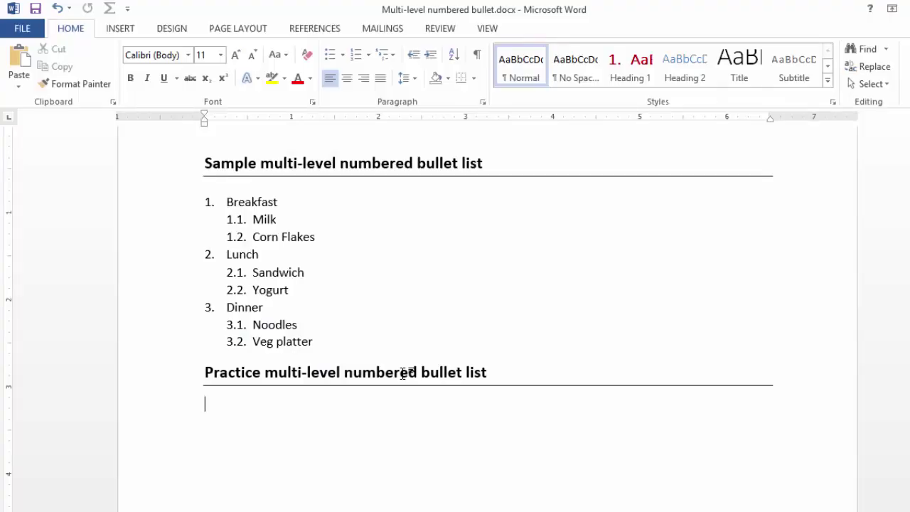
- Examine the sample multi-level list's heading and its top-level items Breakfast, Lunch and Dinner
click(284, 163)
drag(261, 164, 483, 162)
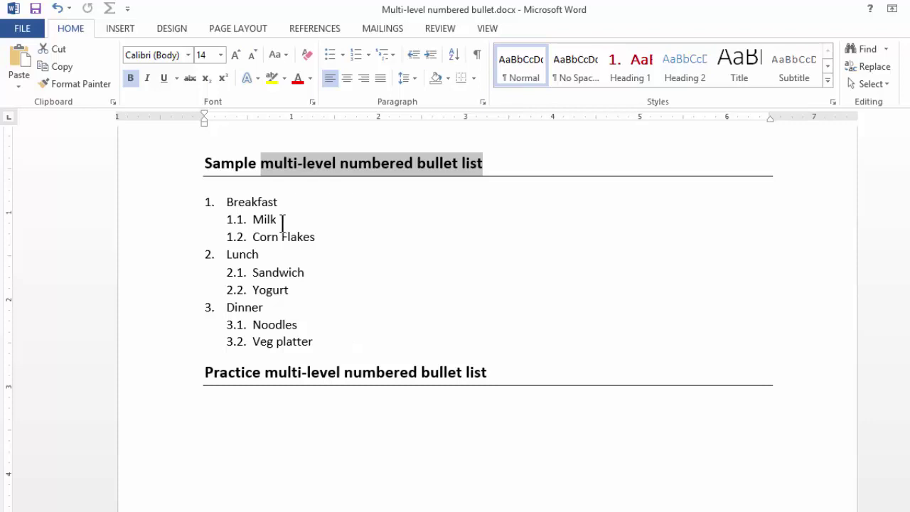
click(252, 201)
double_click(254, 201)
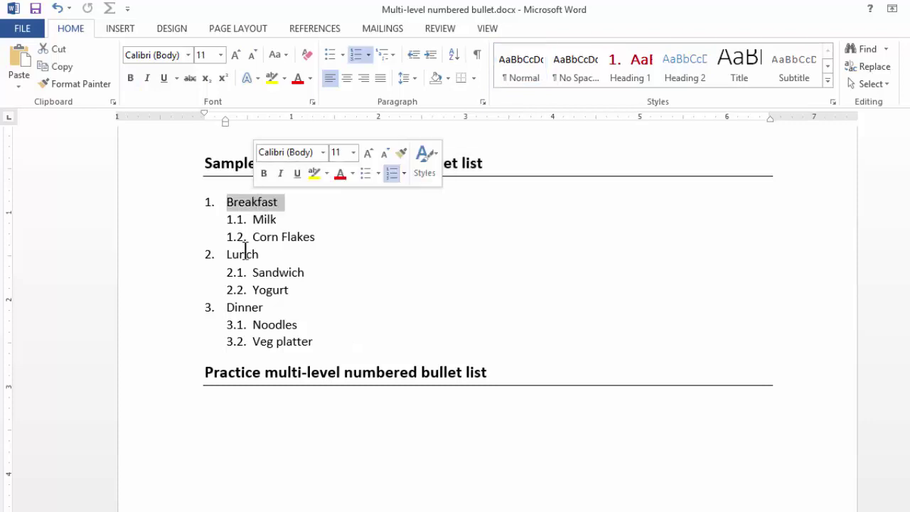
click(241, 255)
double_click(240, 255)
double_click(239, 307)
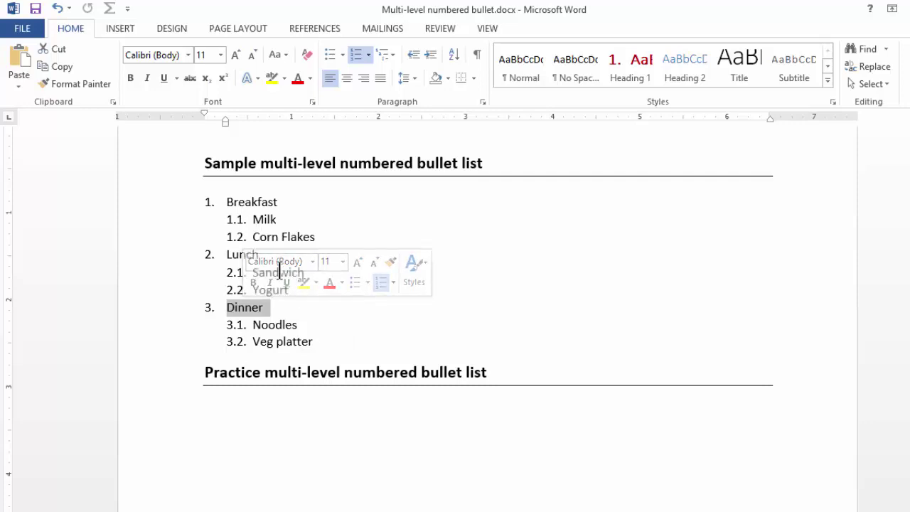
- Create a numbered list under the practice heading with the items BF, Milk and CF
click(230, 401)
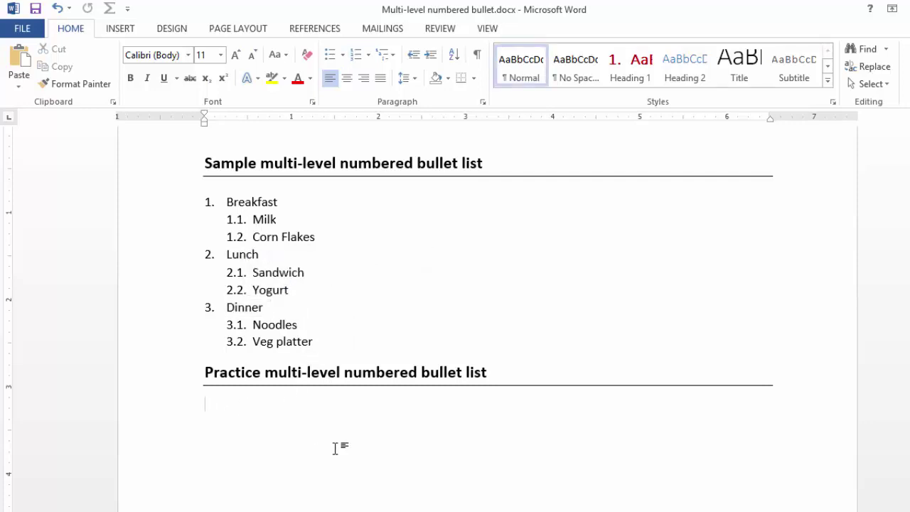
text(BF)
click(356, 55)
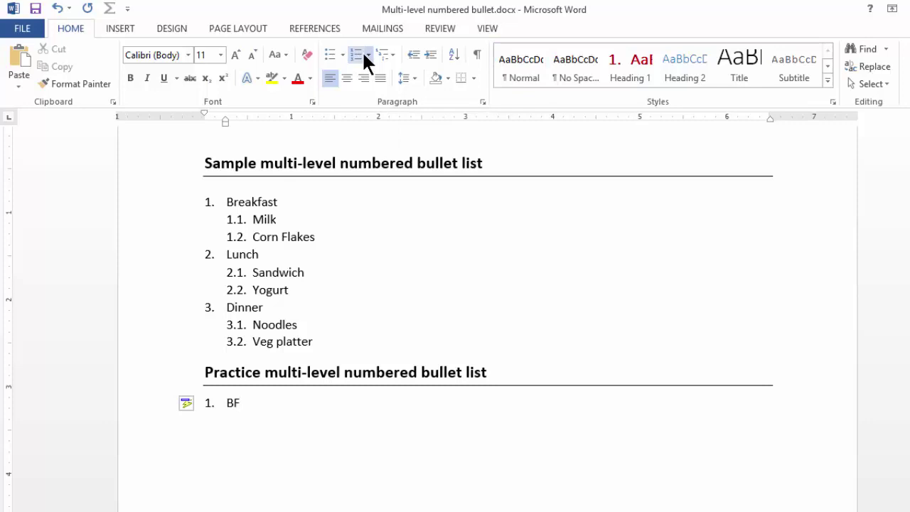
click(338, 416)
text(Milk)
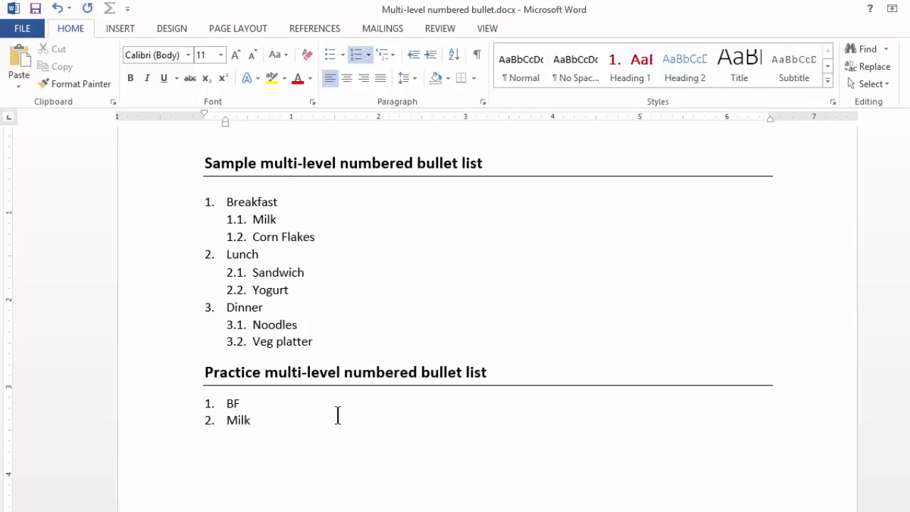
key(Return)
text(CF)
- Change the list level of the practice items Milk and CF to the second level (1.1.) beneath BF
drag(250, 443, 227, 425)
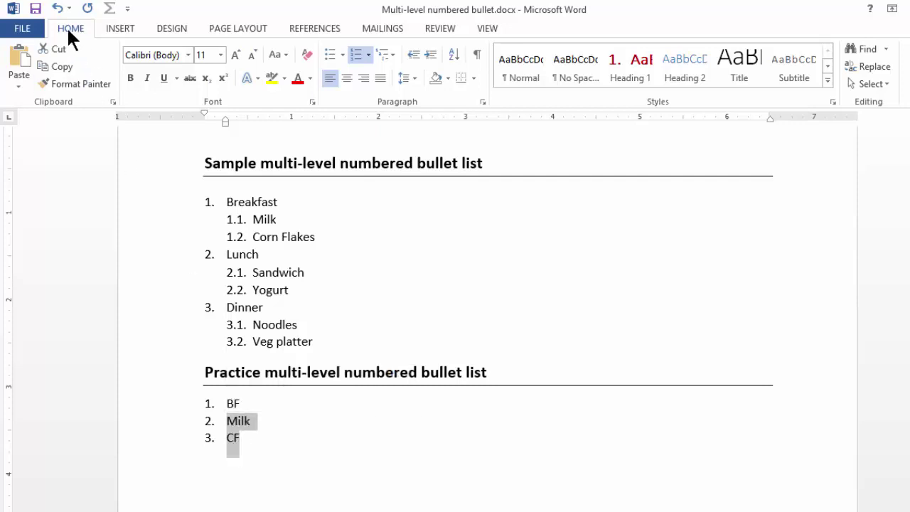
click(392, 54)
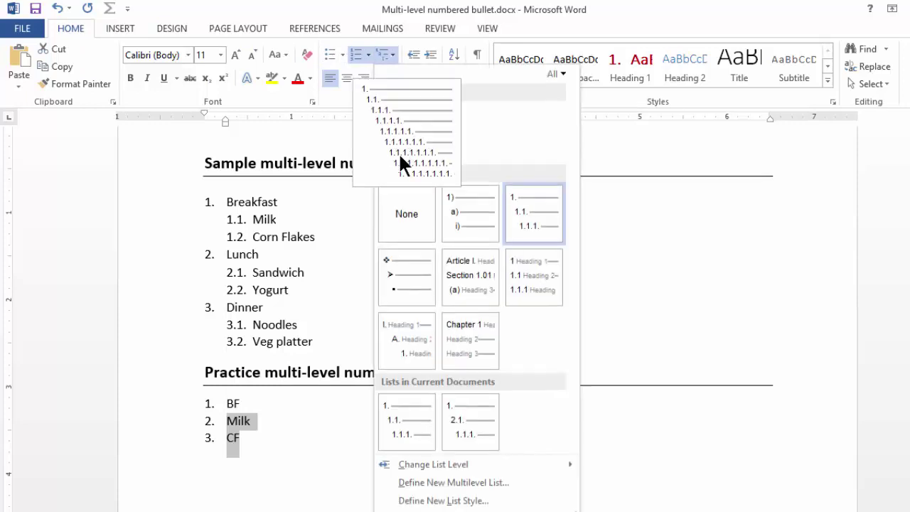
mouse_move(419, 471)
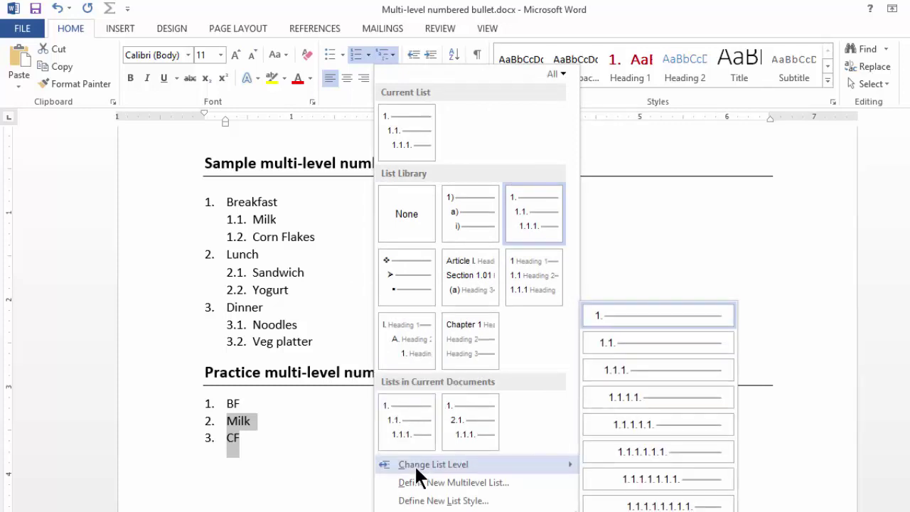
click(618, 341)
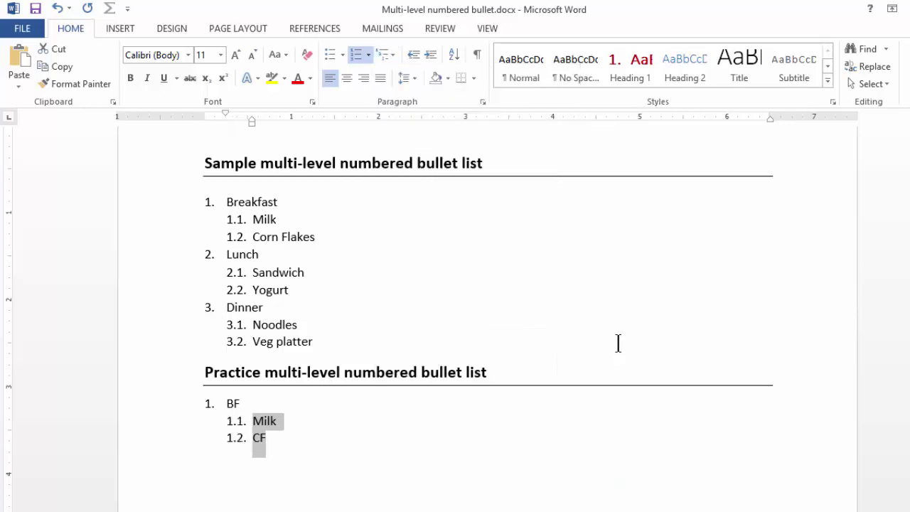
- Add a first-level item Lunch after CF in the practice list
click(299, 441)
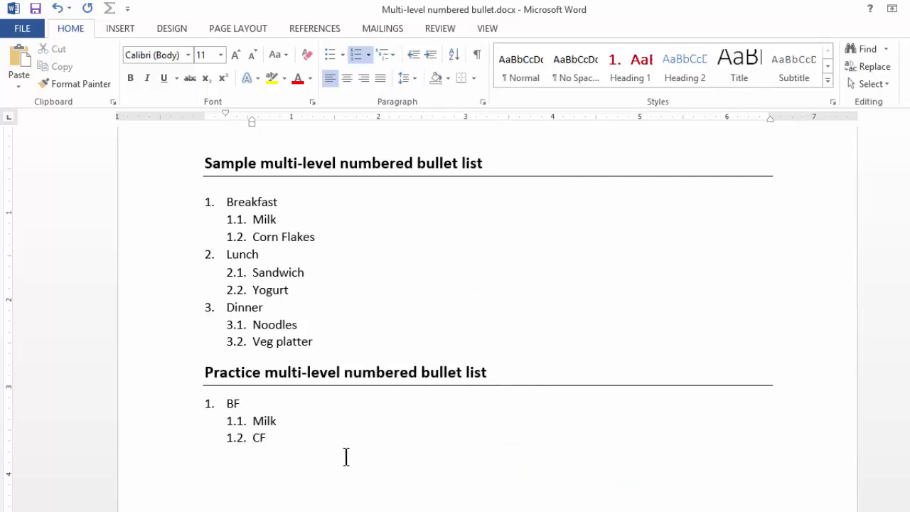
key(Return)
click(411, 57)
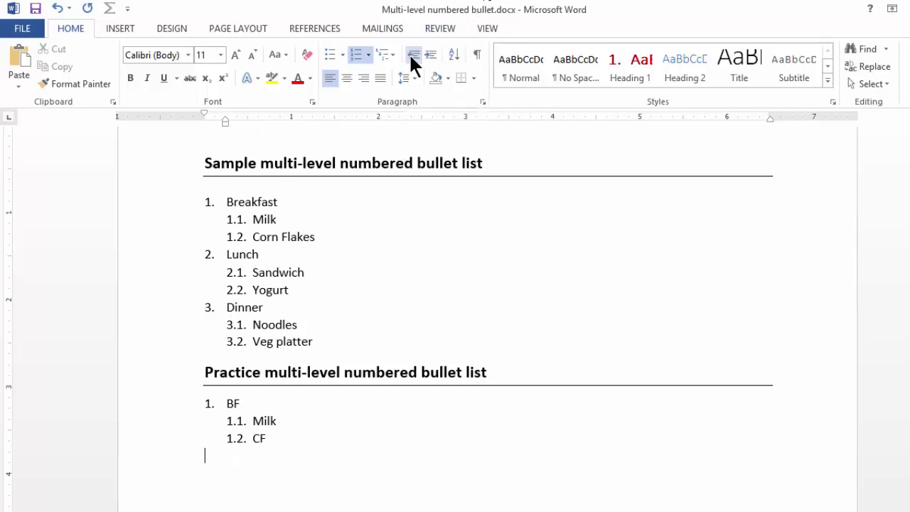
text(Lunch)
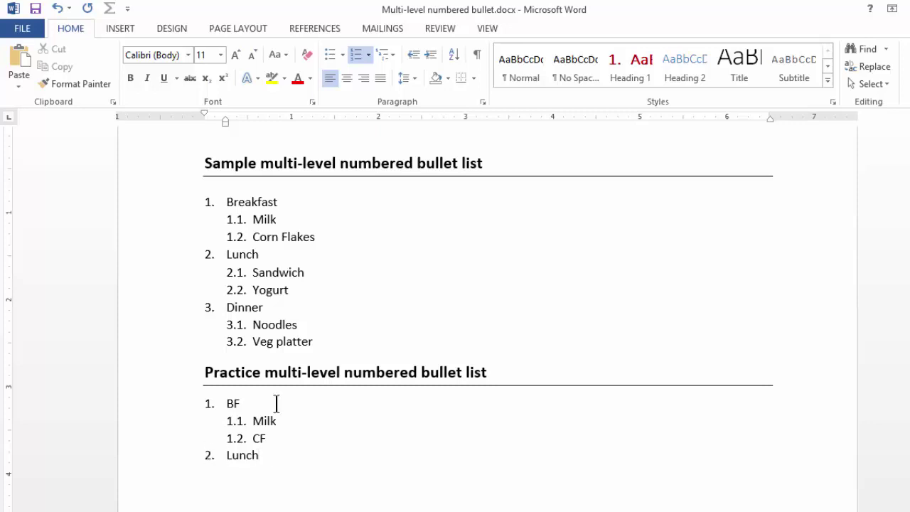
- Copy the formatting of the practice item BF onto the Lunch item with Format Painter
drag(276, 404, 218, 403)
click(66, 83)
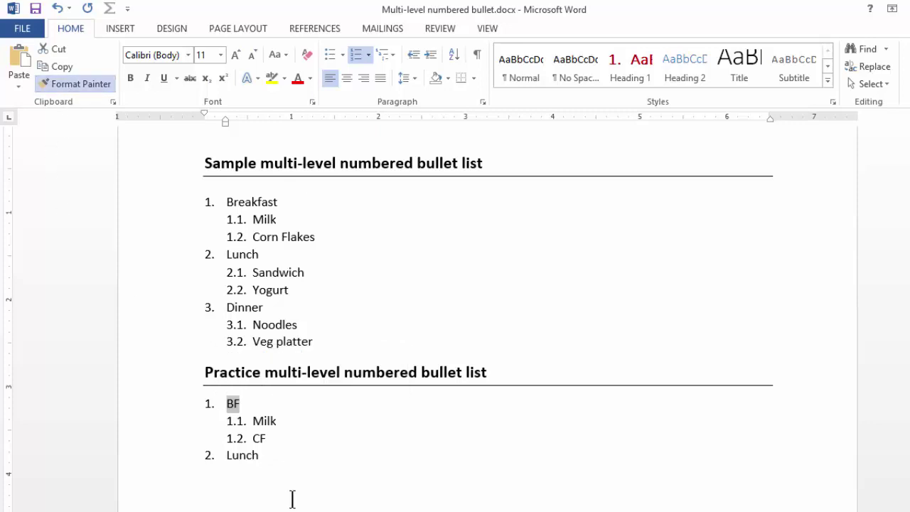
drag(273, 461, 211, 460)
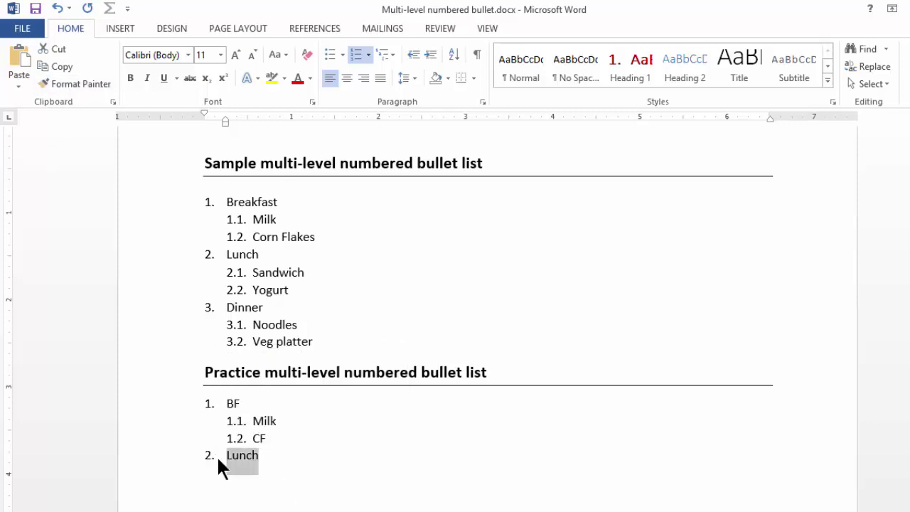
- Add the item SW beneath Lunch in the practice list and set it to the second list level (1.1.)
click(279, 455)
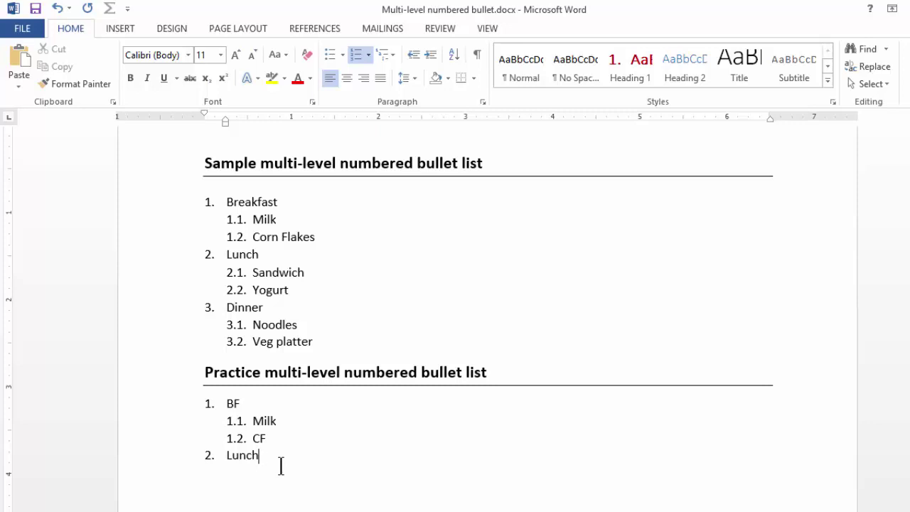
key(Return)
text(SW)
click(395, 56)
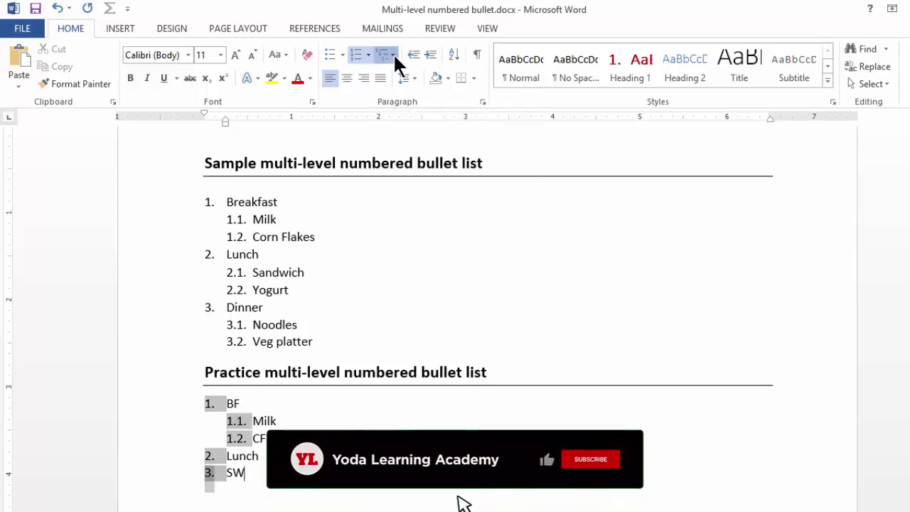
mouse_move(441, 509)
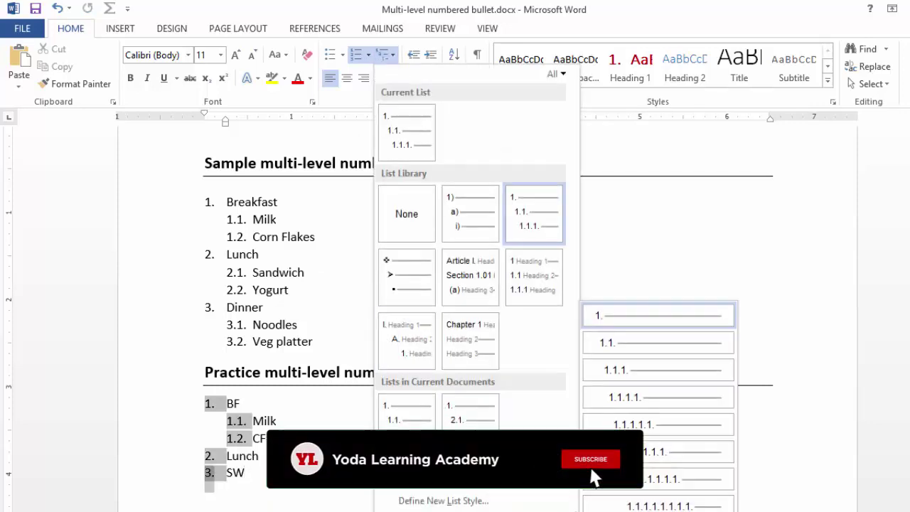
click(631, 343)
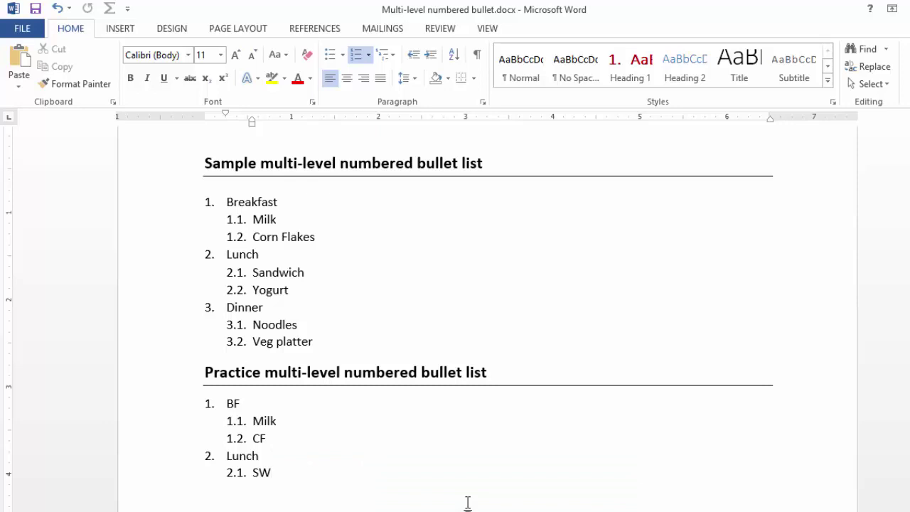
- Insert a second-level item Yogurt directly above SW in the practice list
key(Home)
key(Return)
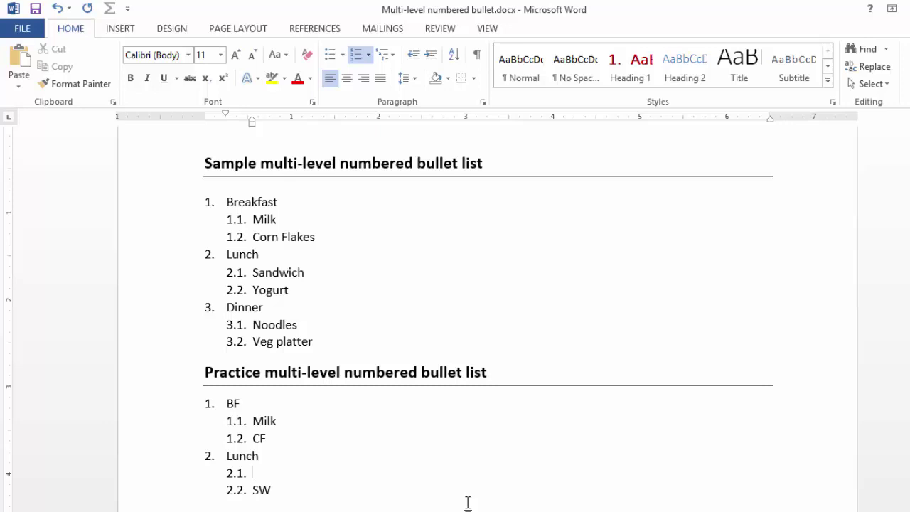
text(Yogurt)
- Insert the item Honey beneath Milk in the practice list and set it to the third list level (1.1.1.)
scroll(304, 475, down, 1)
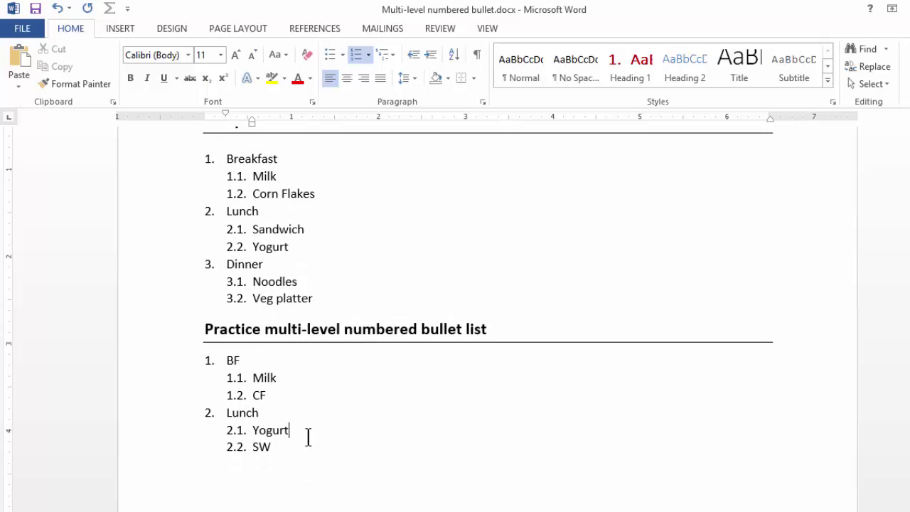
click(292, 377)
key(Return)
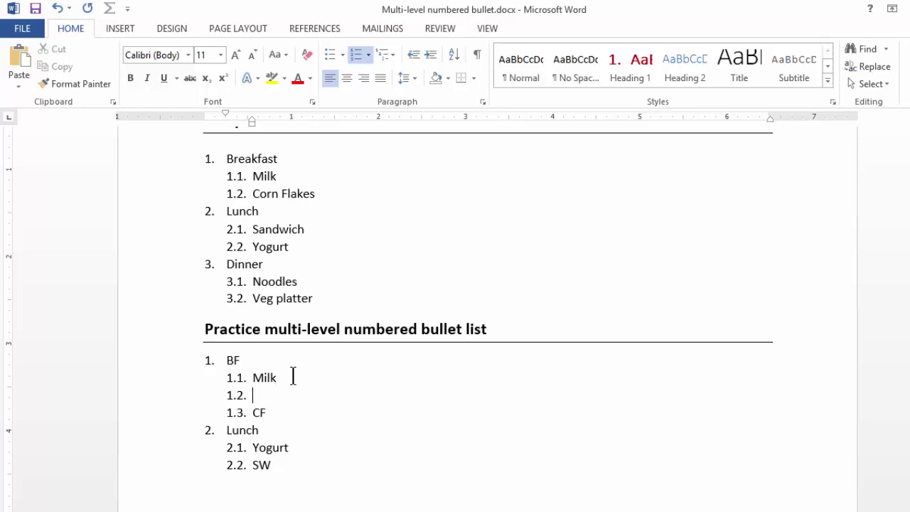
text(Honey)
click(396, 52)
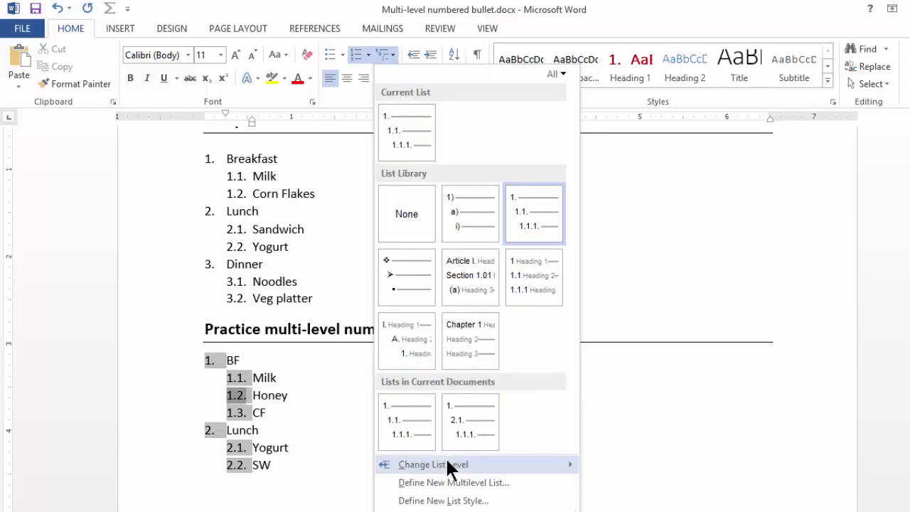
mouse_move(450, 466)
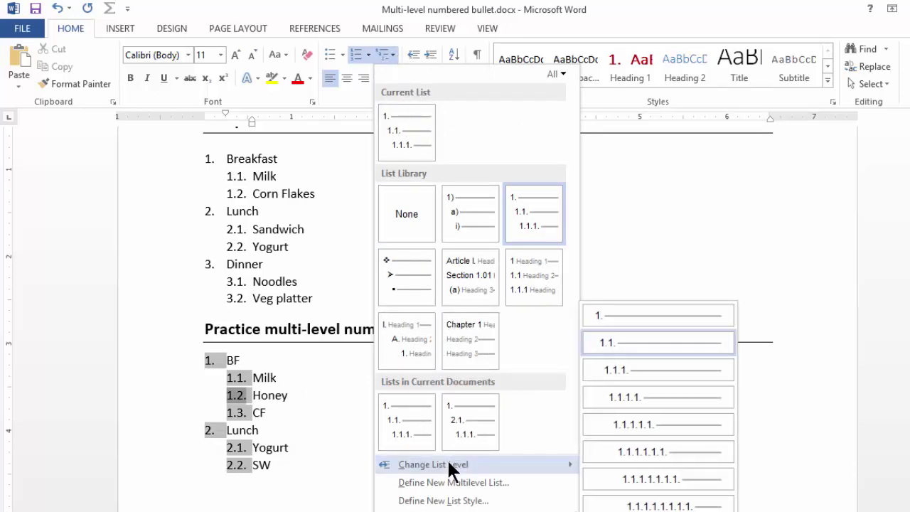
click(601, 370)
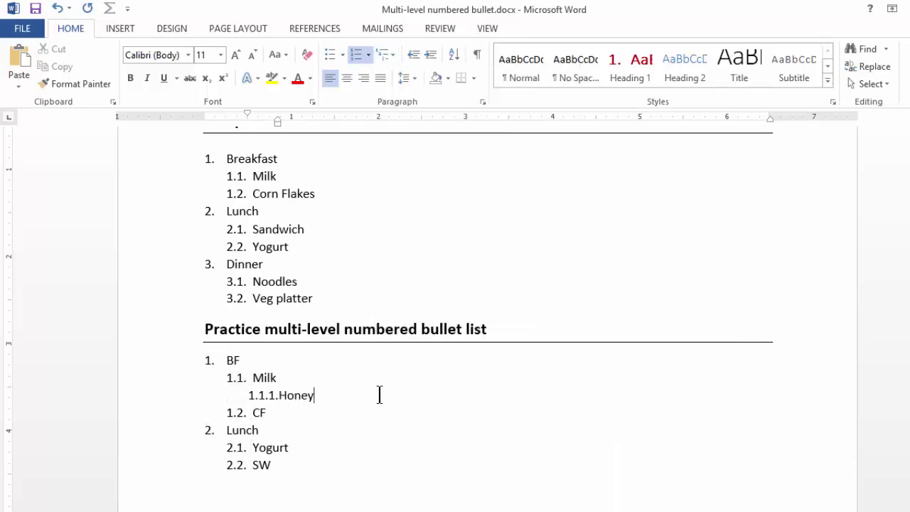
- Insert the item Flavour beneath Yogurt in the practice list and set it to the third list level (1.1.1.)
click(319, 446)
key(Return)
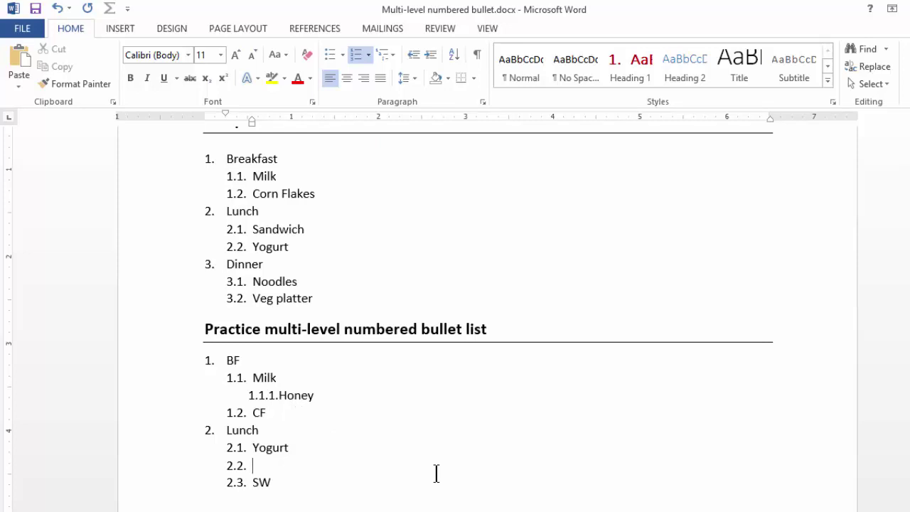
text(Flavour)
click(391, 51)
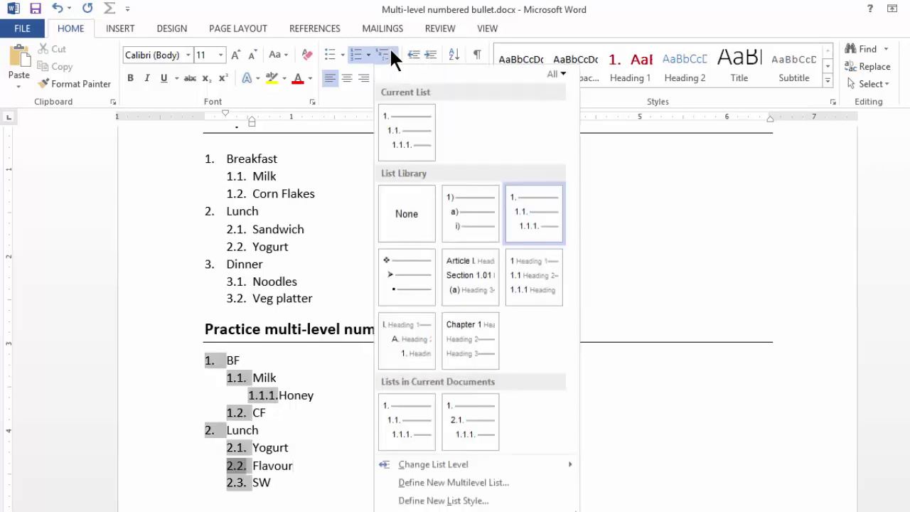
mouse_move(442, 471)
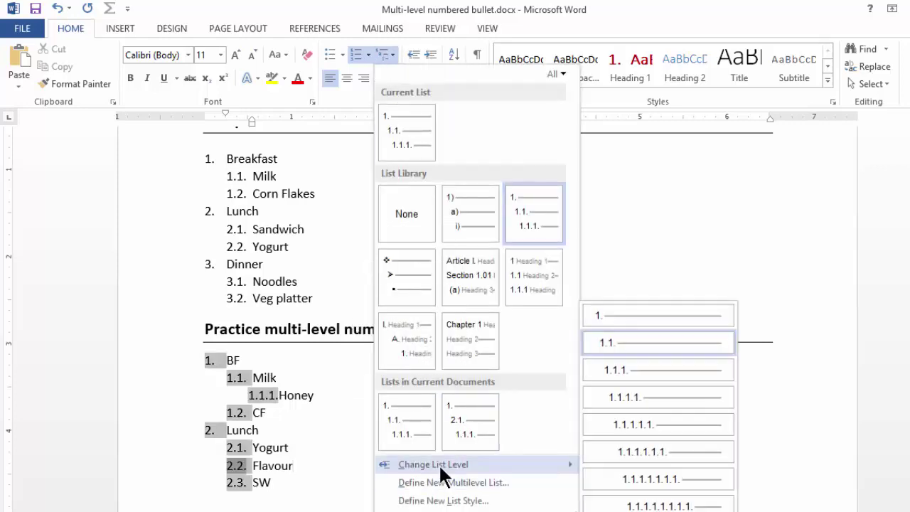
click(630, 370)
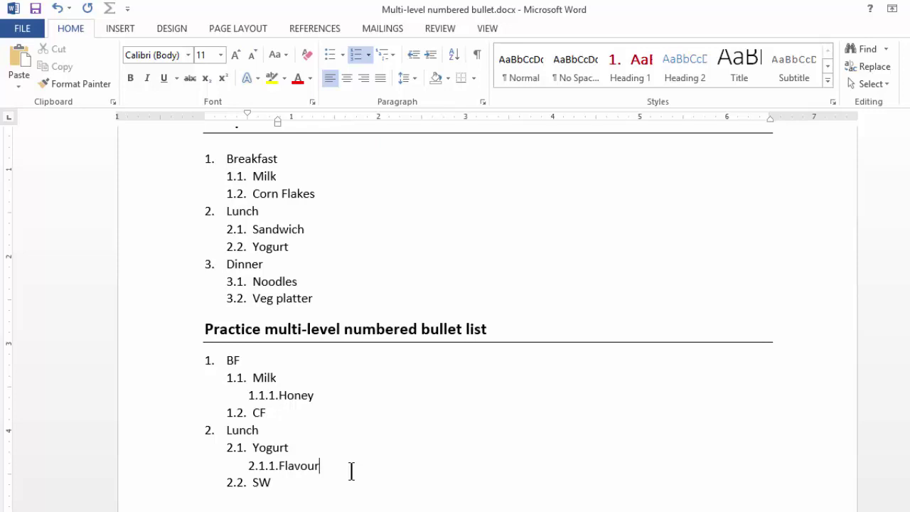
scroll(352, 471, up, 1)
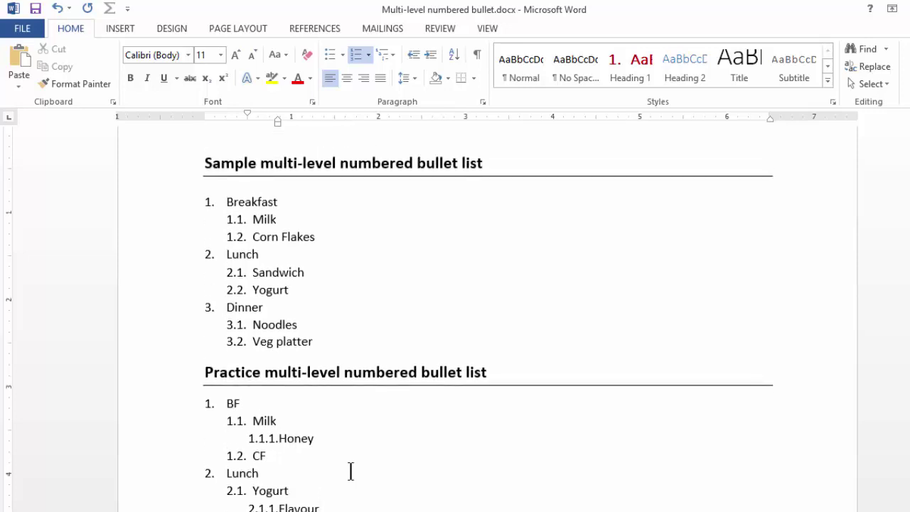